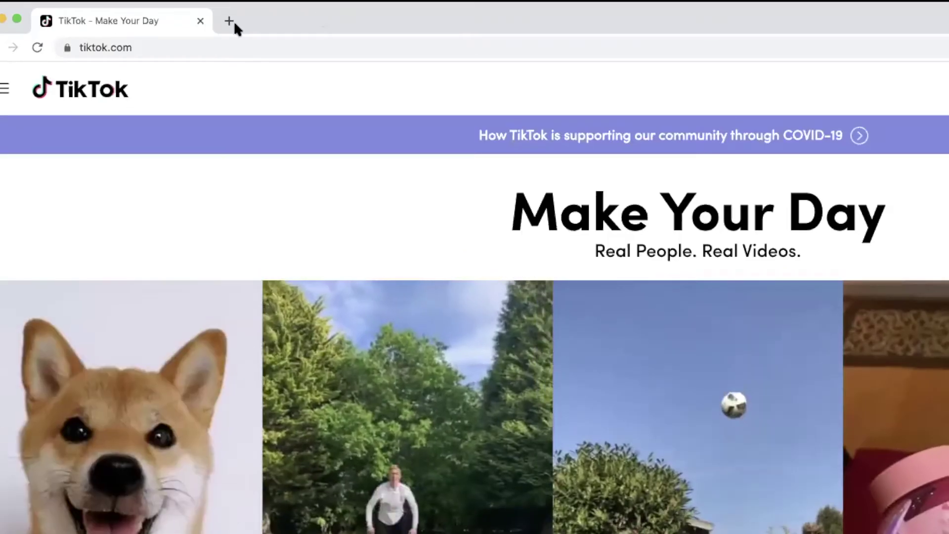
- Search the Chrome Web Store for 'tiktok helper' to add the TikTok Pixel Helper extension
click(222, 23)
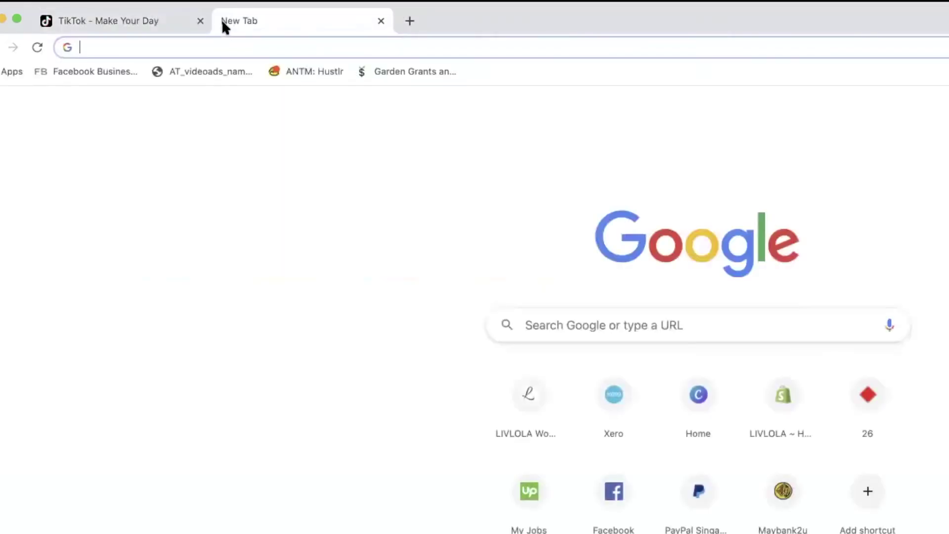
text(tiktok hel)
key(BackSpace)
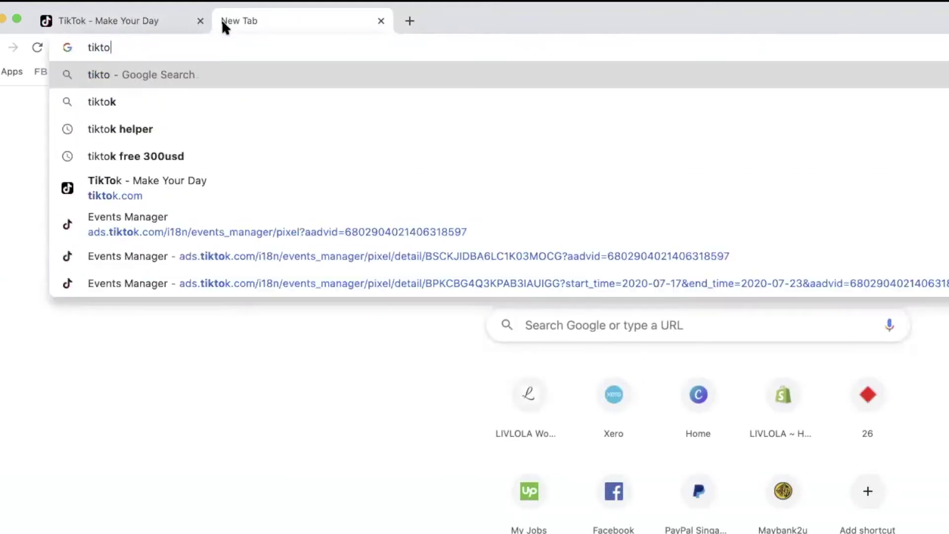
text(k hel)
key(Return)
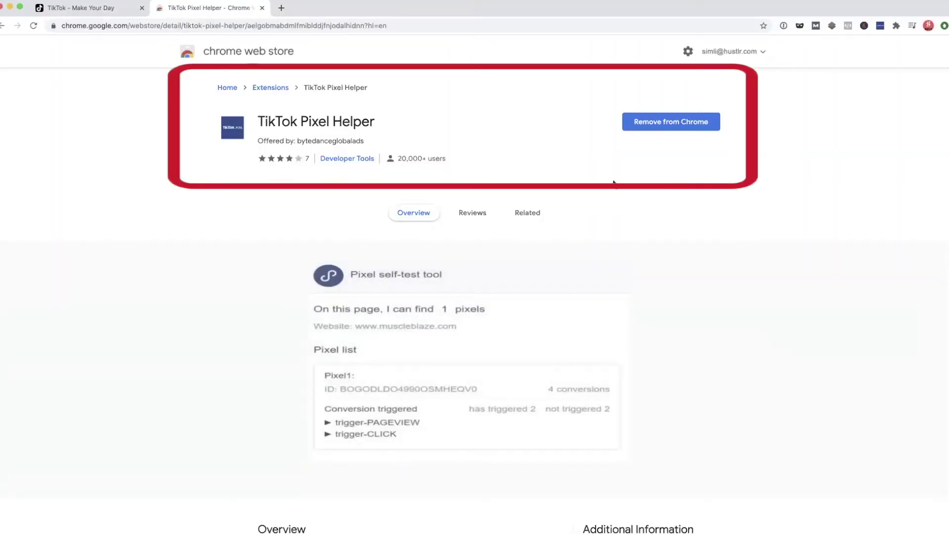
- Load the LIVLOLA store site and check Pixel Helper: one pixel, three untriggered events
click(281, 8)
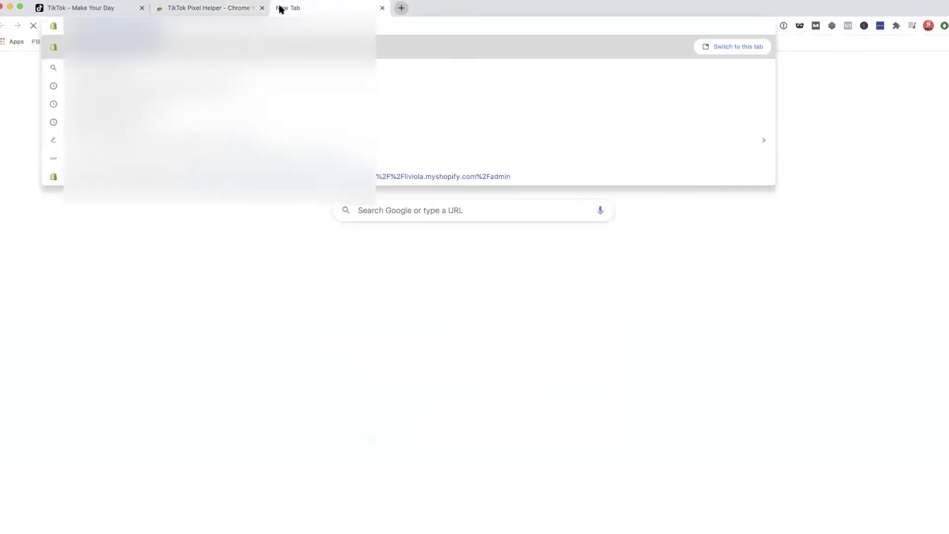
key(Return)
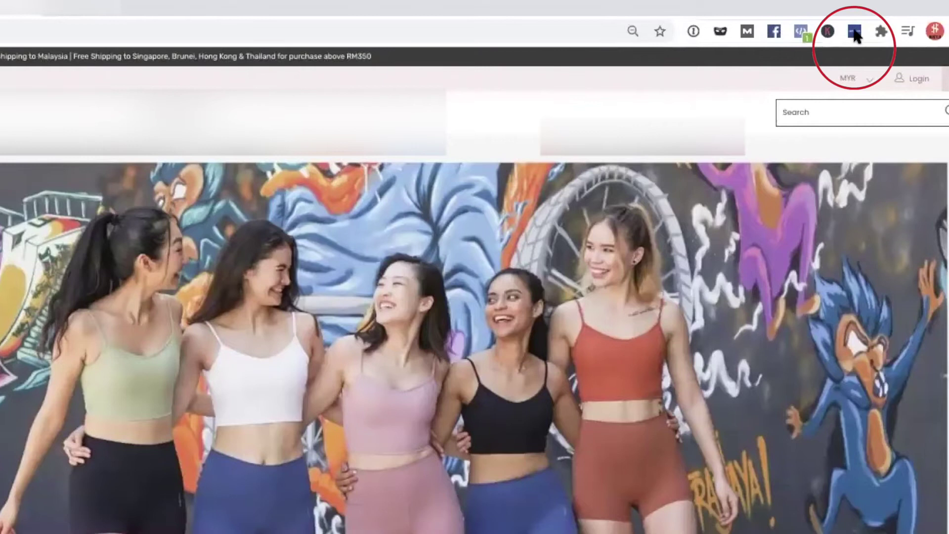
click(855, 33)
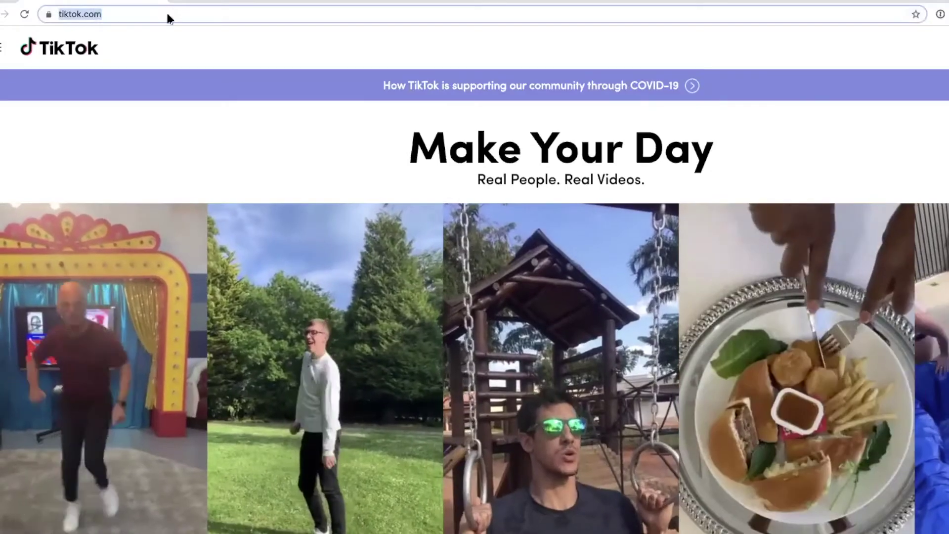
- Go to ads.tiktok.com and open Library > Event to see the existing website pixels
text(ads.)
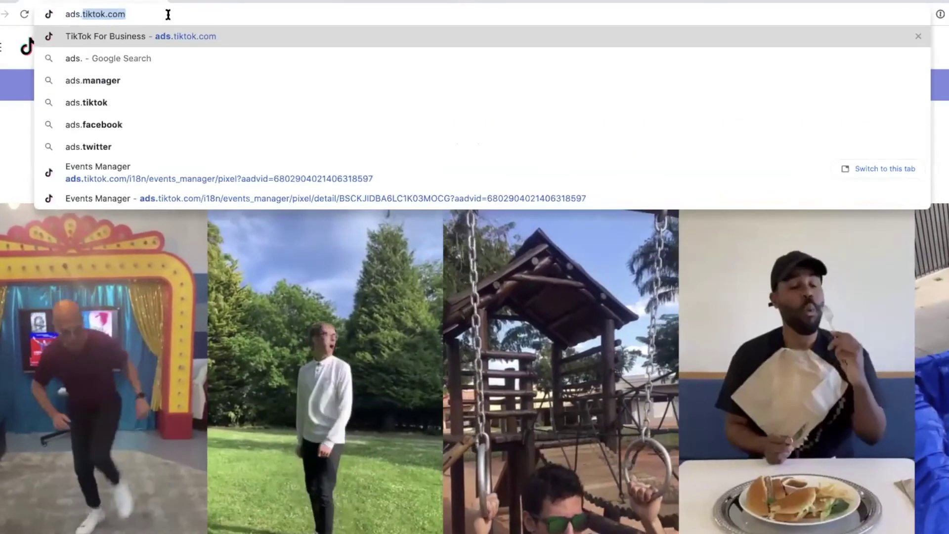
key(Return)
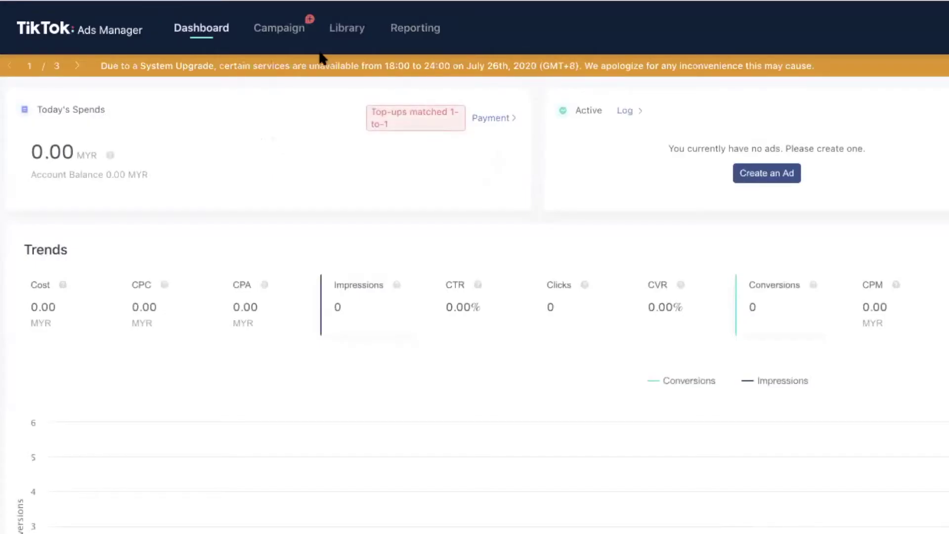
mouse_move(346, 30)
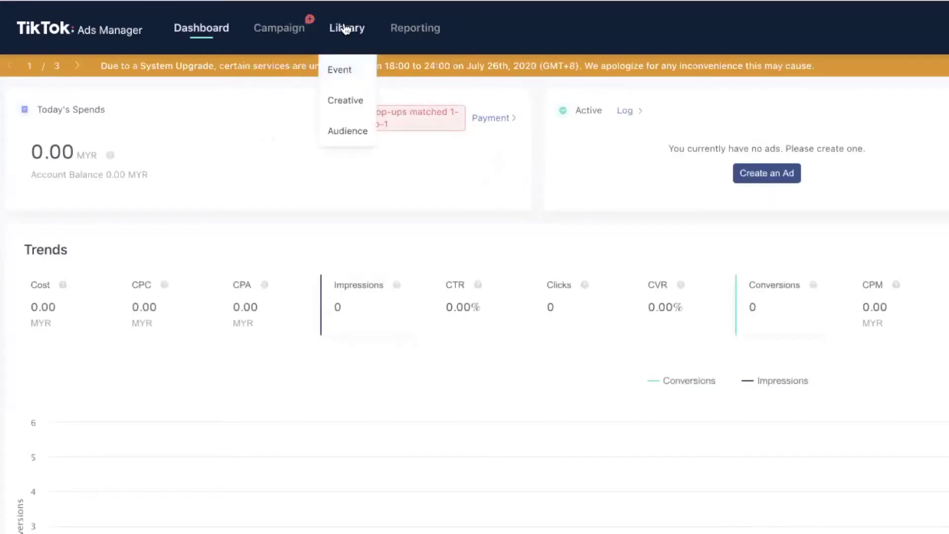
click(341, 69)
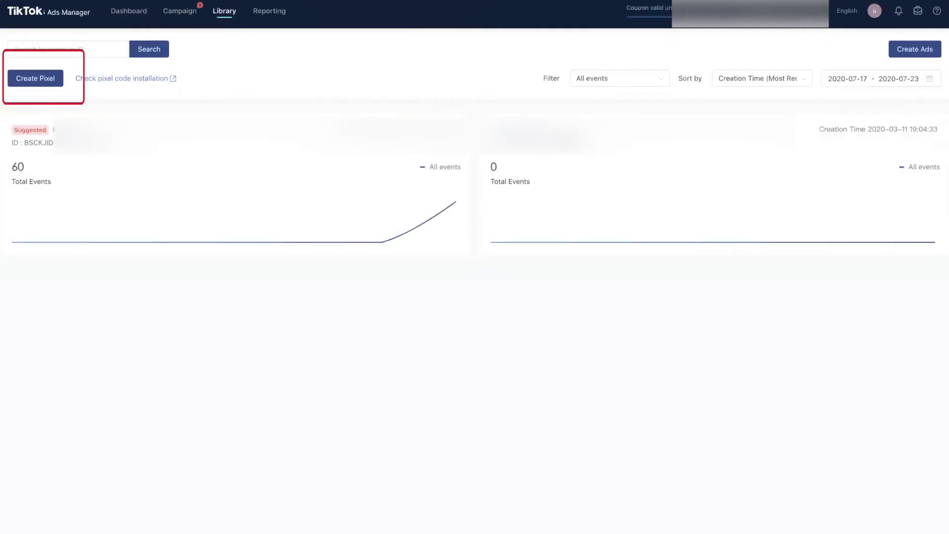
- Create a new pixel named 'Test' set to manual pixel code installation
click(55, 79)
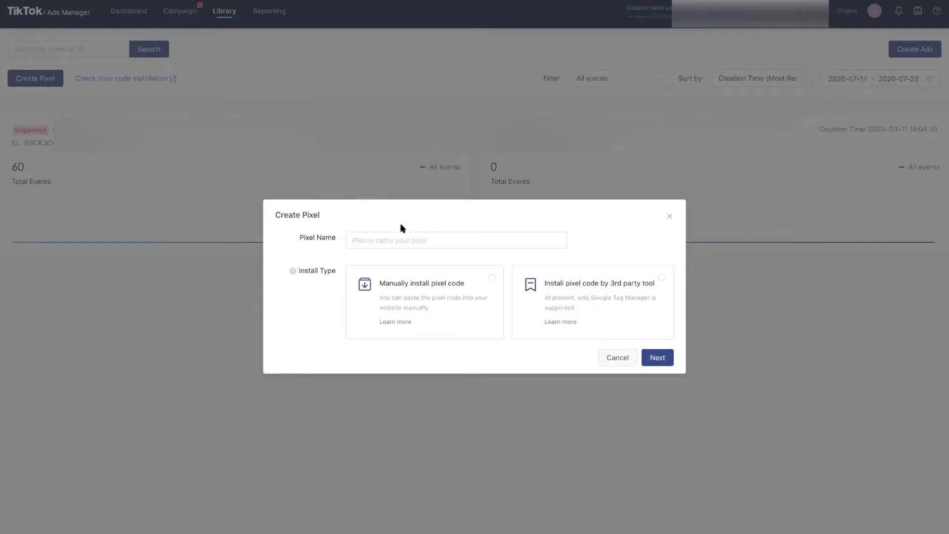
click(409, 239)
text(Test)
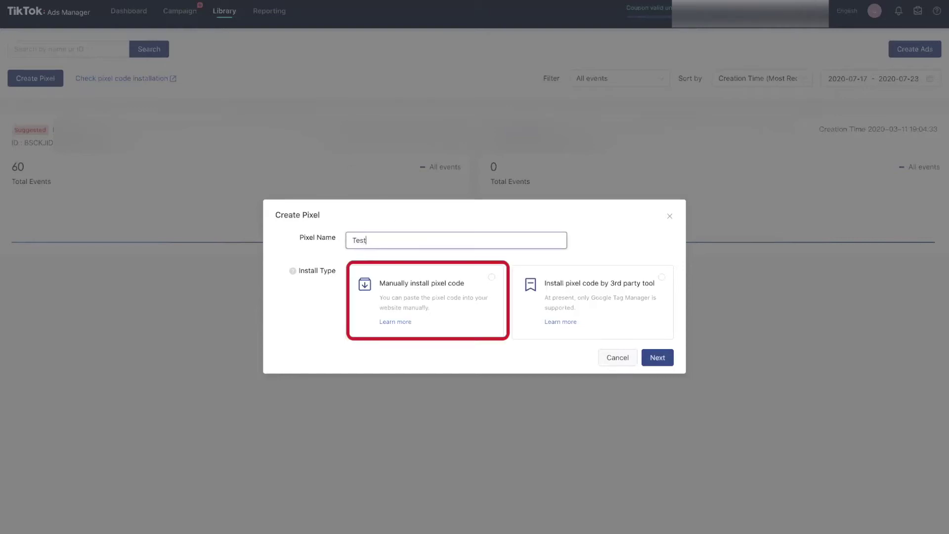
click(490, 279)
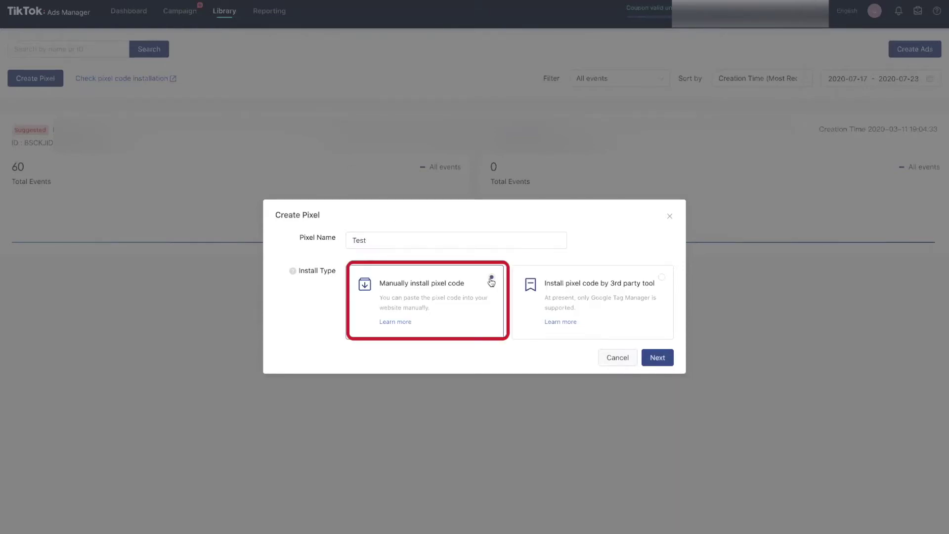
click(655, 356)
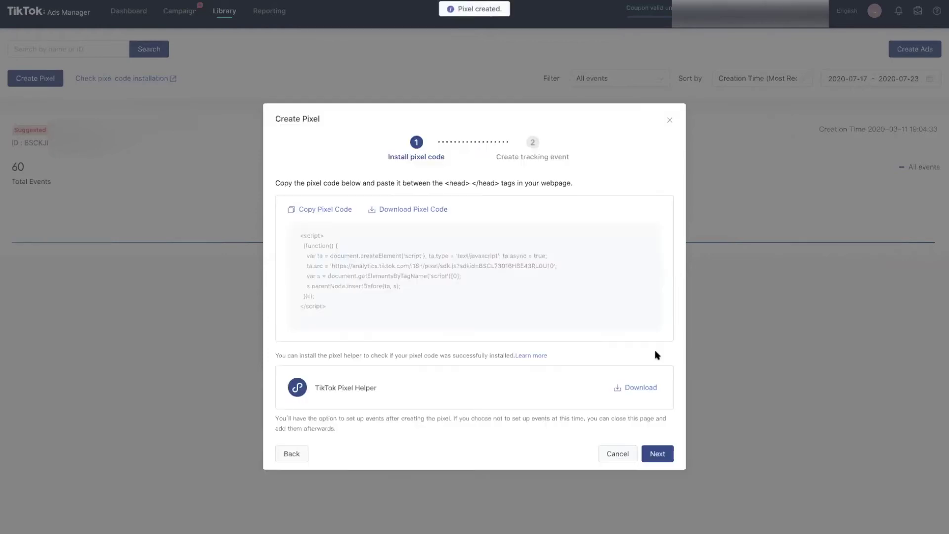
- Copy the Test pixel's code to the clipboard
mouse_move(339, 261)
click(440, 278)
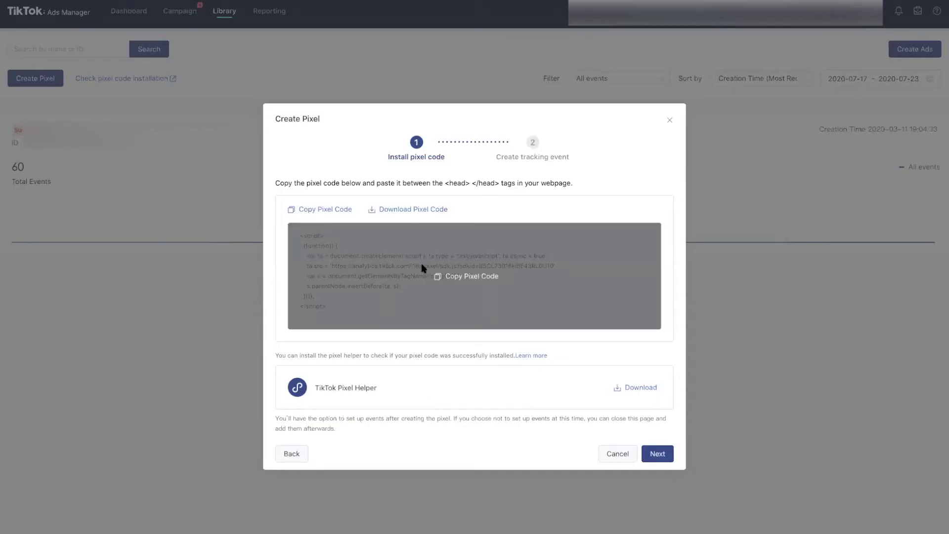
click(436, 278)
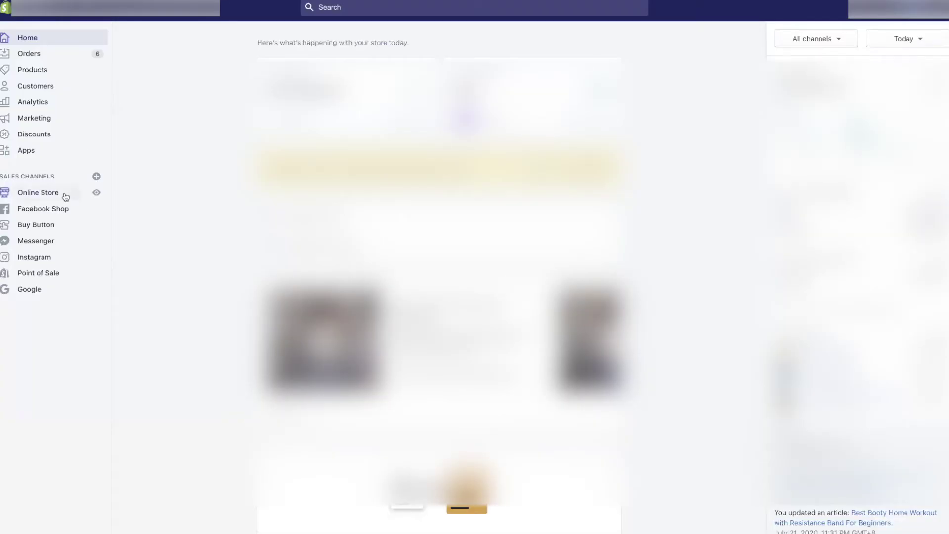
click(66, 195)
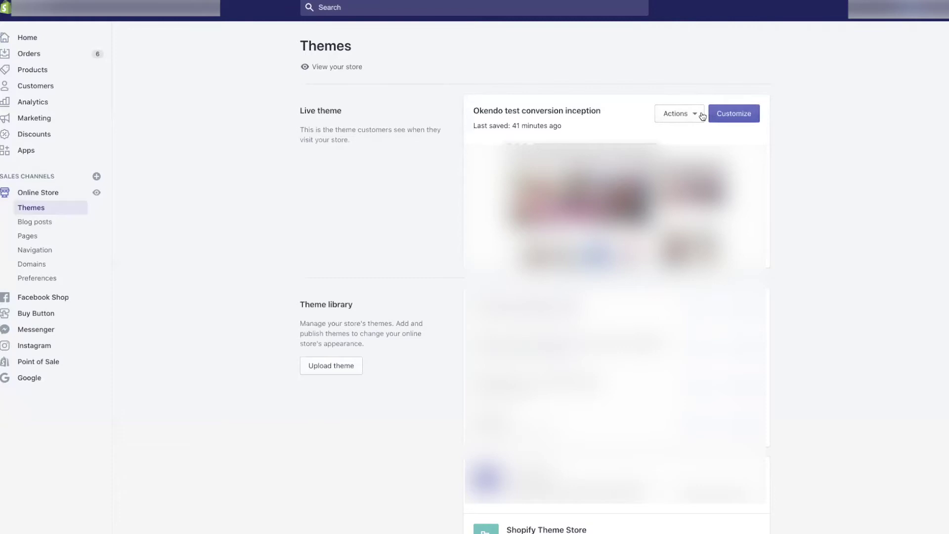
click(701, 114)
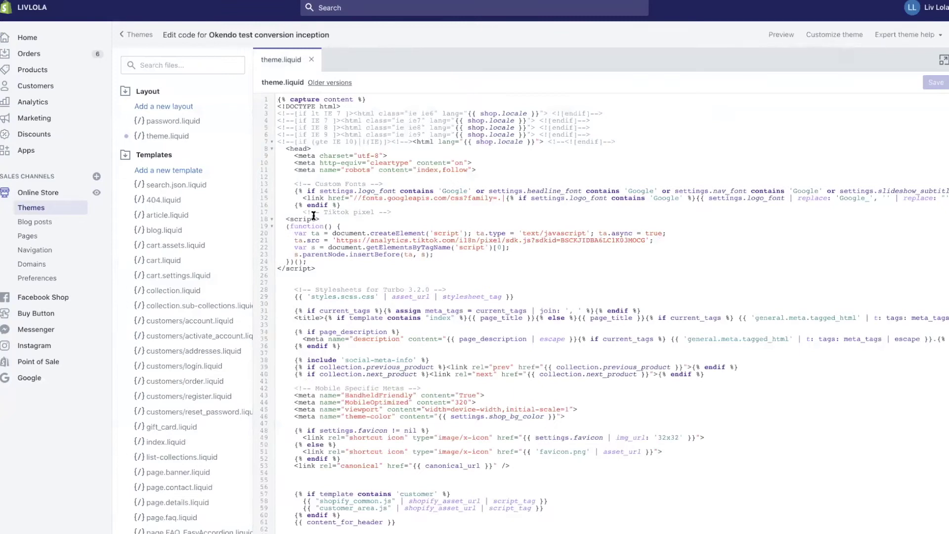
drag(285, 218, 380, 277)
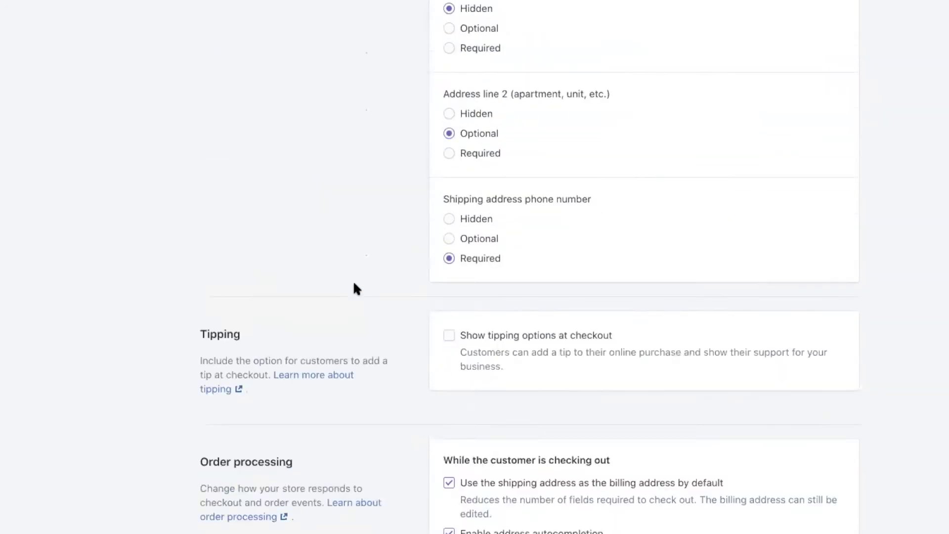
scroll(353, 280, down, 6)
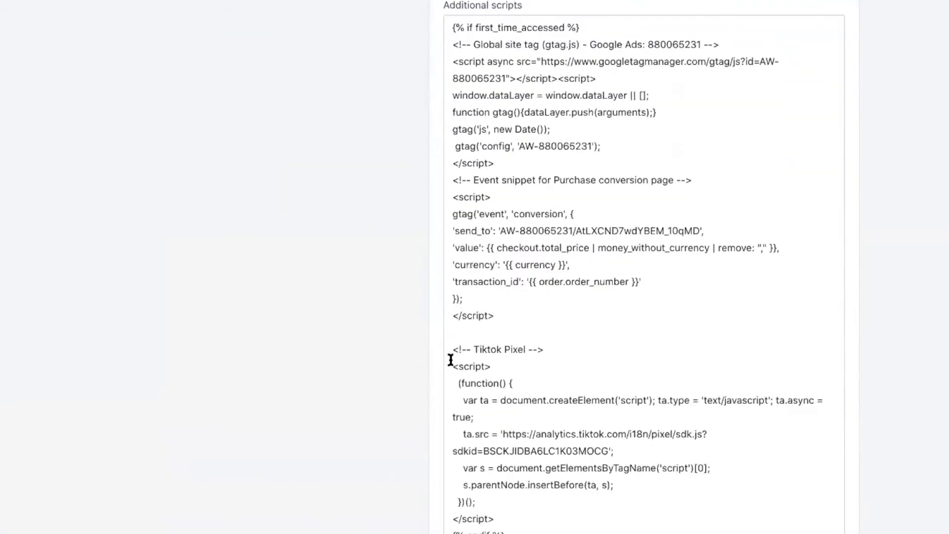
drag(451, 366, 586, 508)
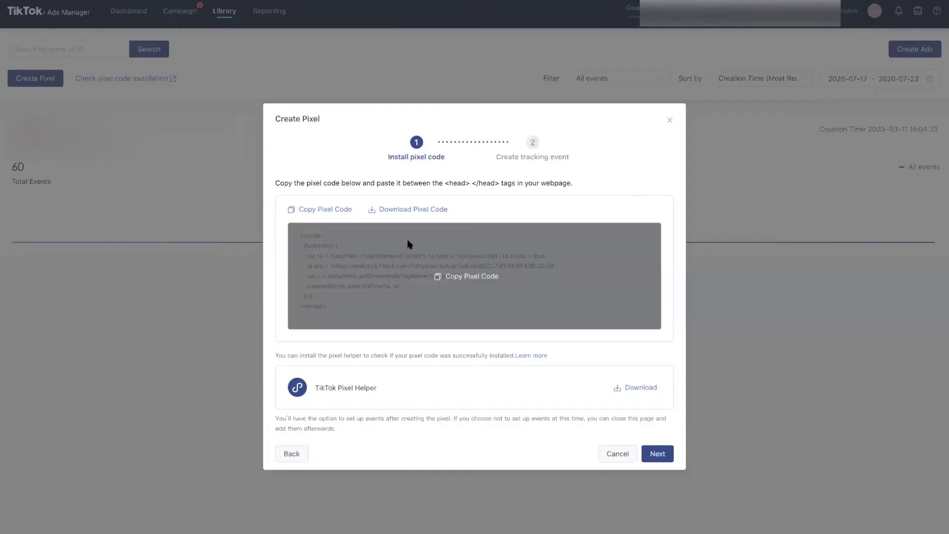
- Advance the Create Pixel dialog to step 2, Create tracking event
click(662, 453)
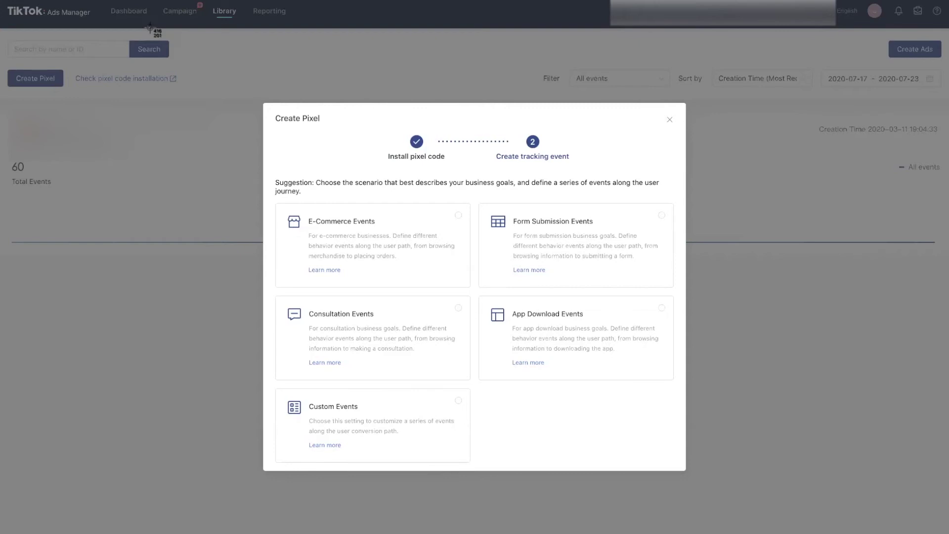
key(super+shift+4)
- Choose E-Commerce Events, delete Place an Order, and set Add to Cart and Complete Payment to Every
click(458, 215)
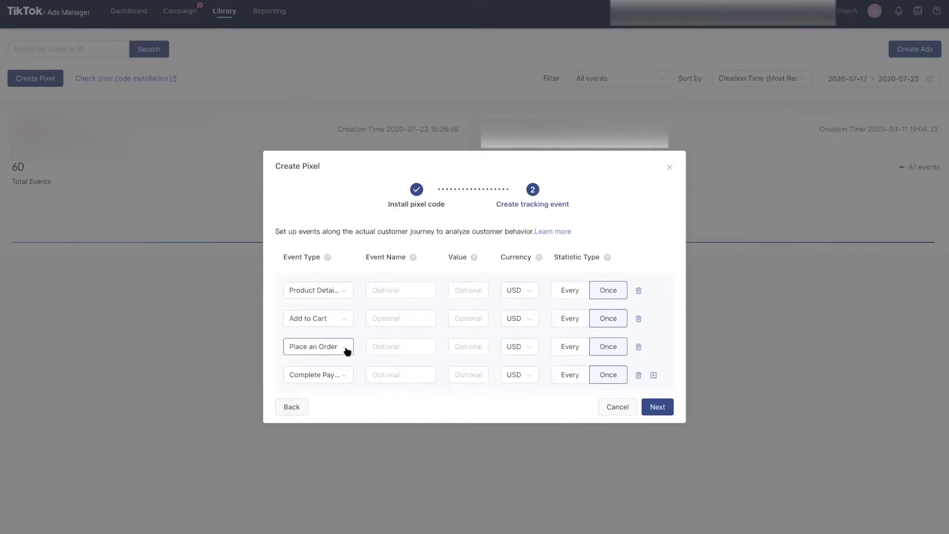
click(638, 346)
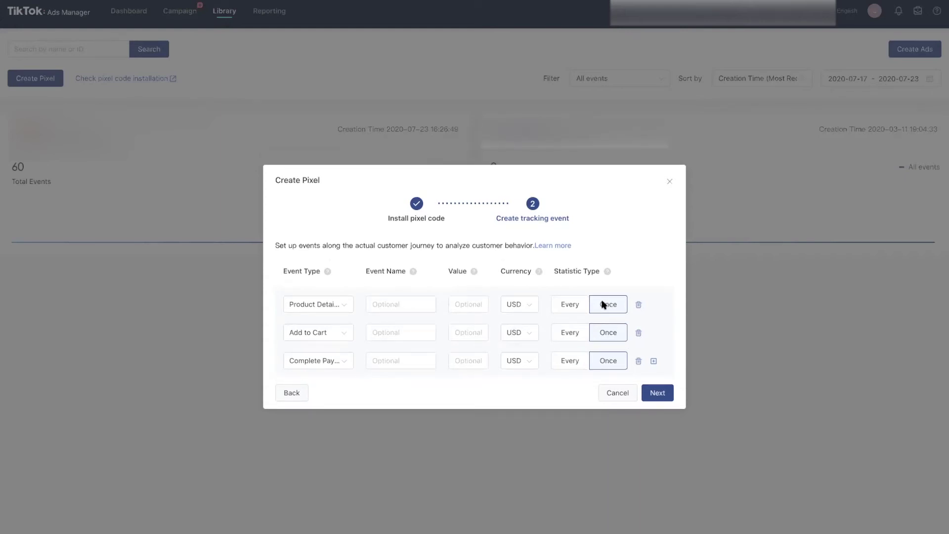
click(578, 331)
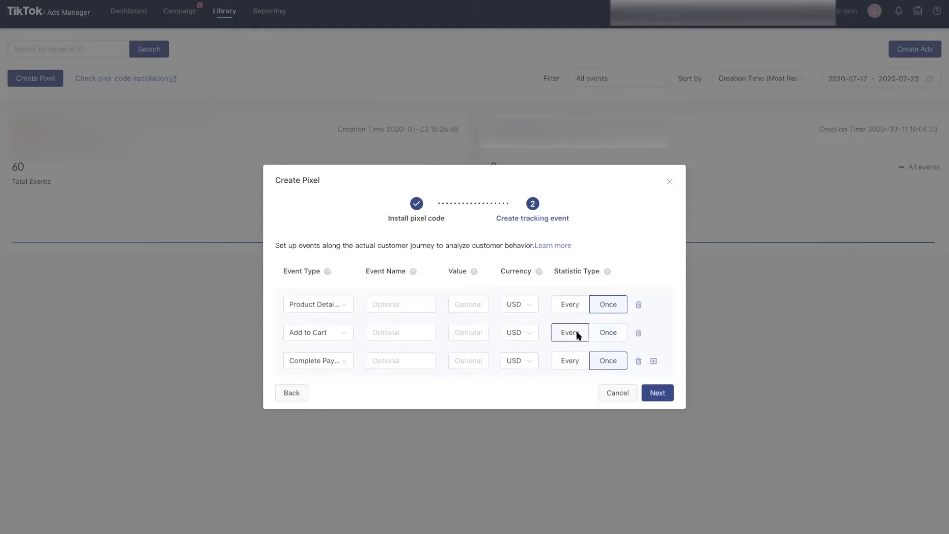
click(572, 357)
- Give Product Details Page Browse a Destination URL rule: Page URL contains 'products', saved
click(663, 395)
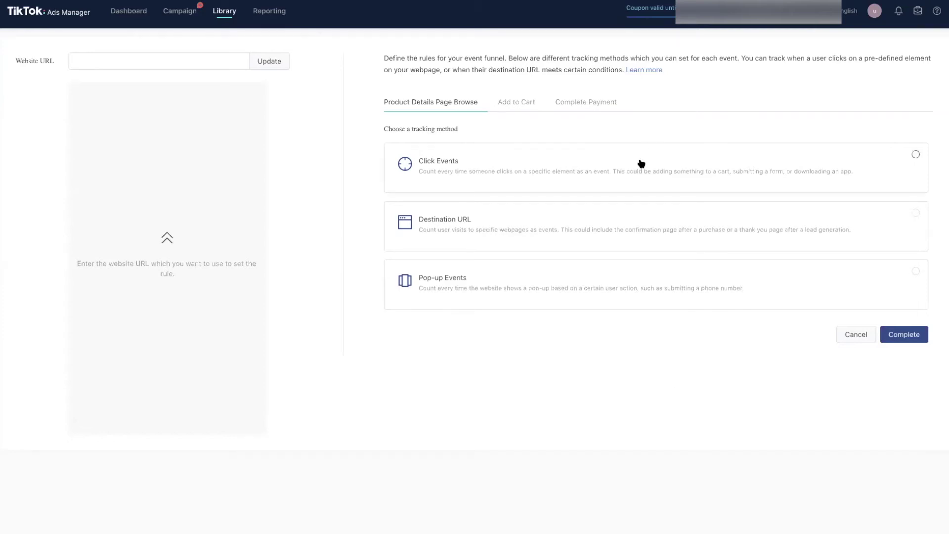
click(444, 216)
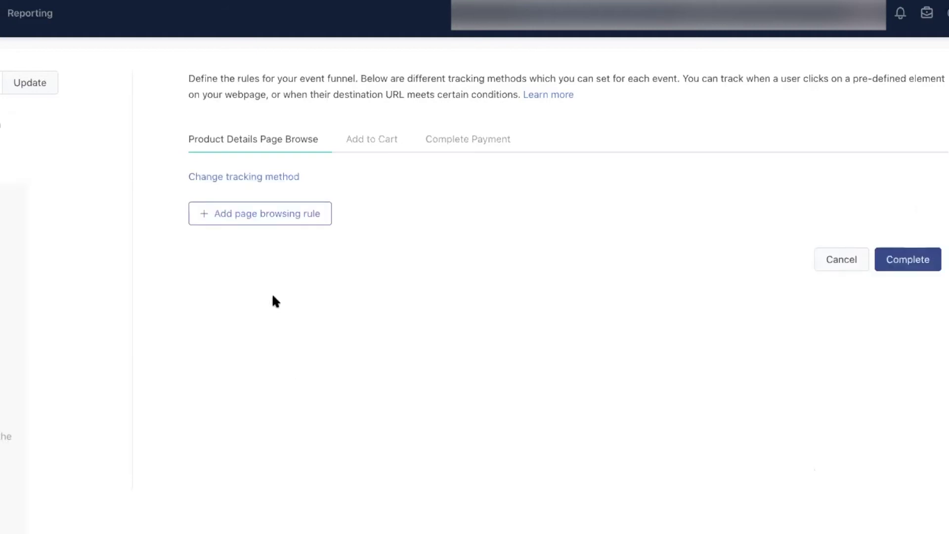
click(280, 220)
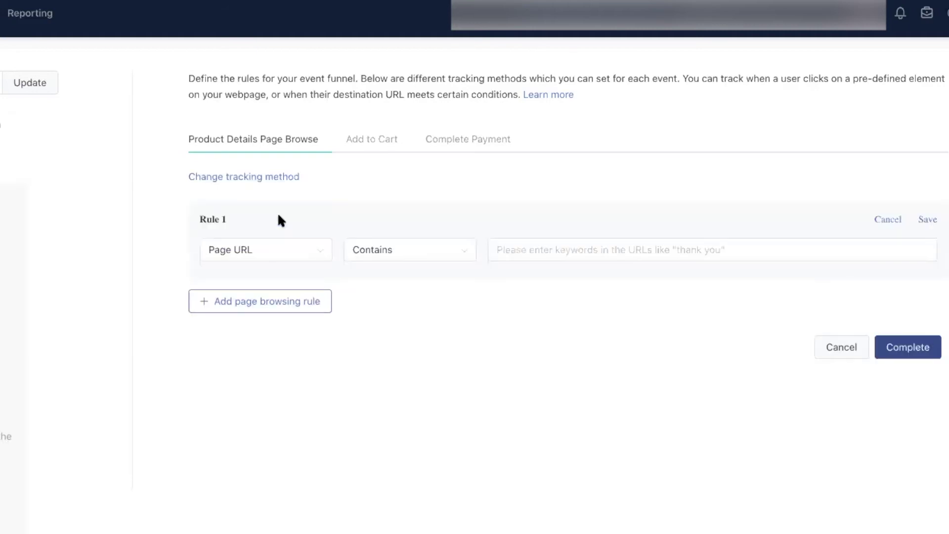
click(537, 242)
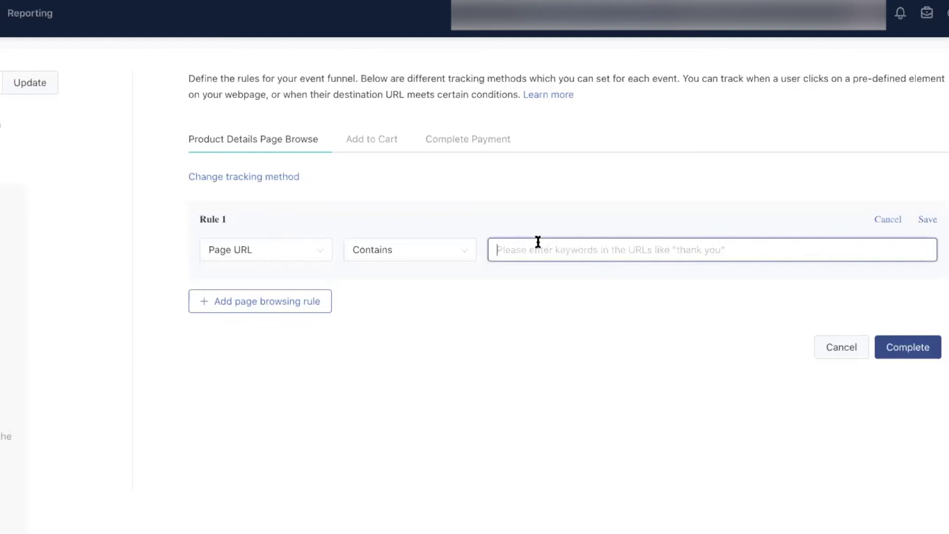
text(products)
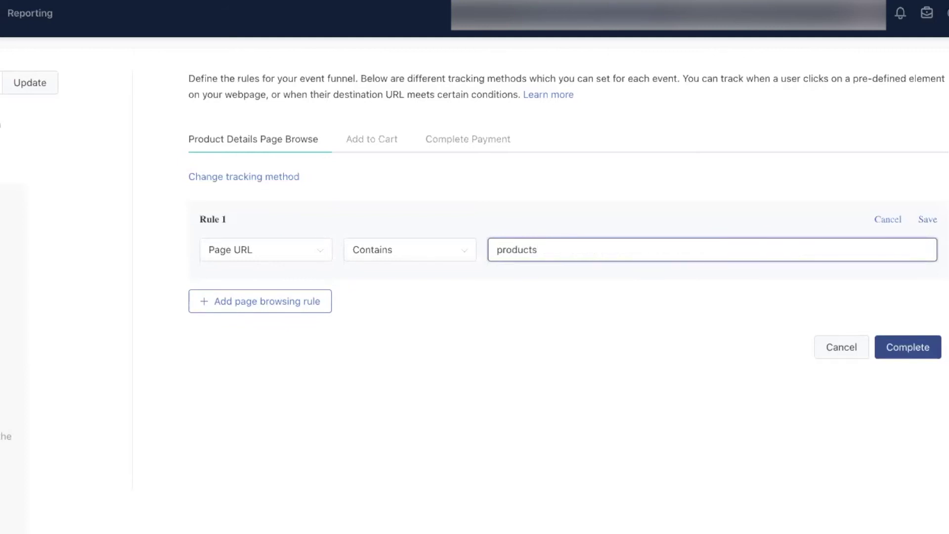
click(925, 219)
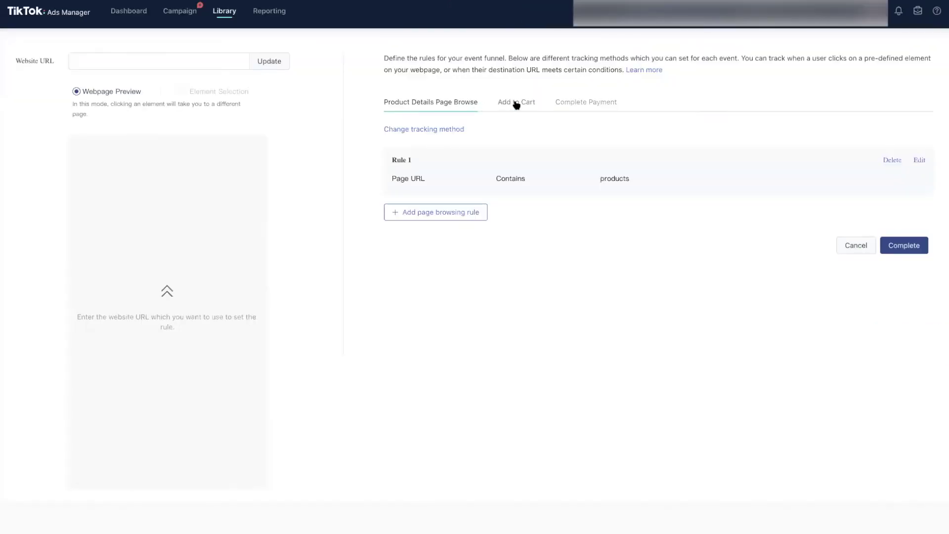
- Set Add to Cart to Click Events and preview the pasted product page URL
click(516, 105)
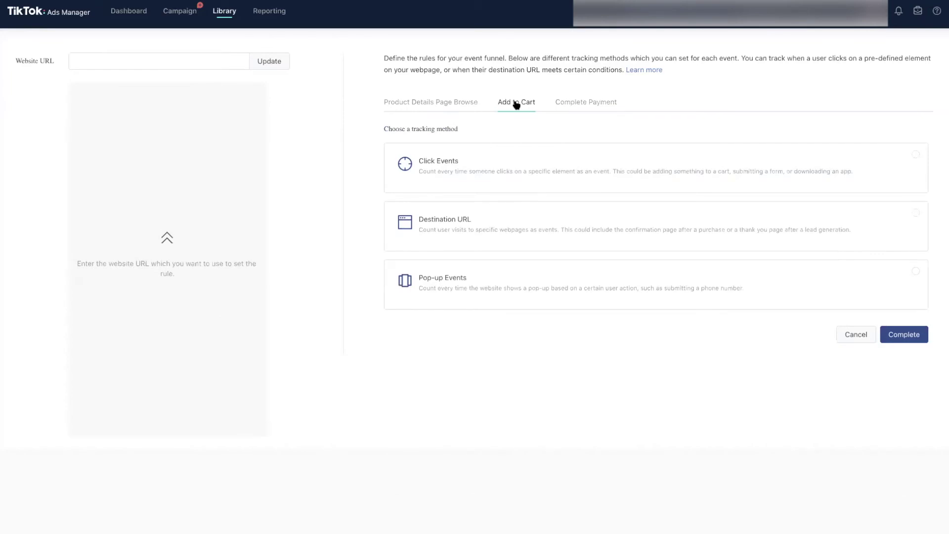
click(494, 169)
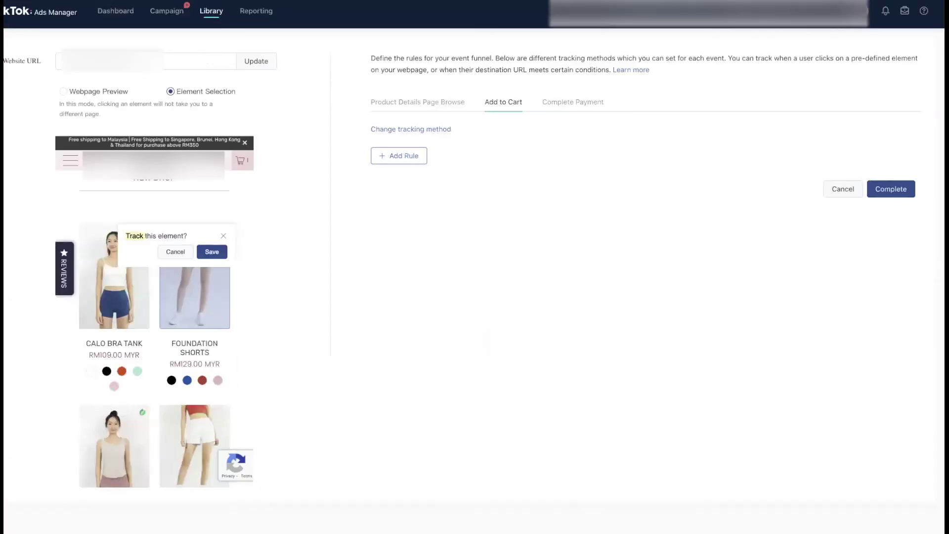
click(178, 66)
key(ctrl+v)
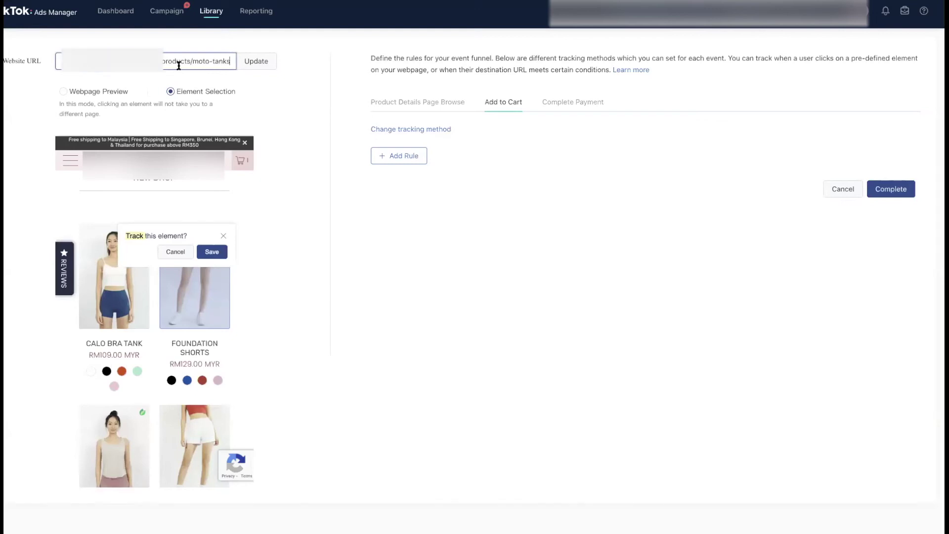
click(261, 63)
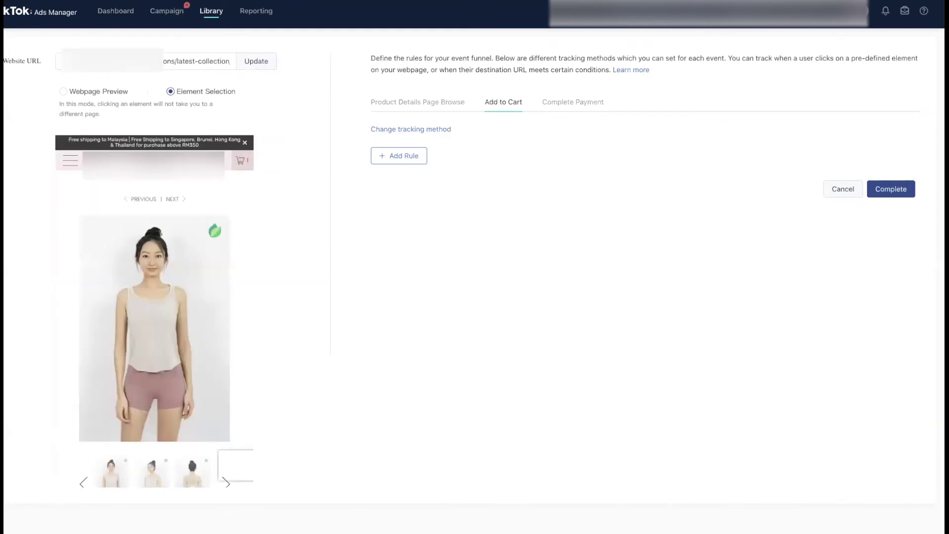
scroll(120, 208, down, 10)
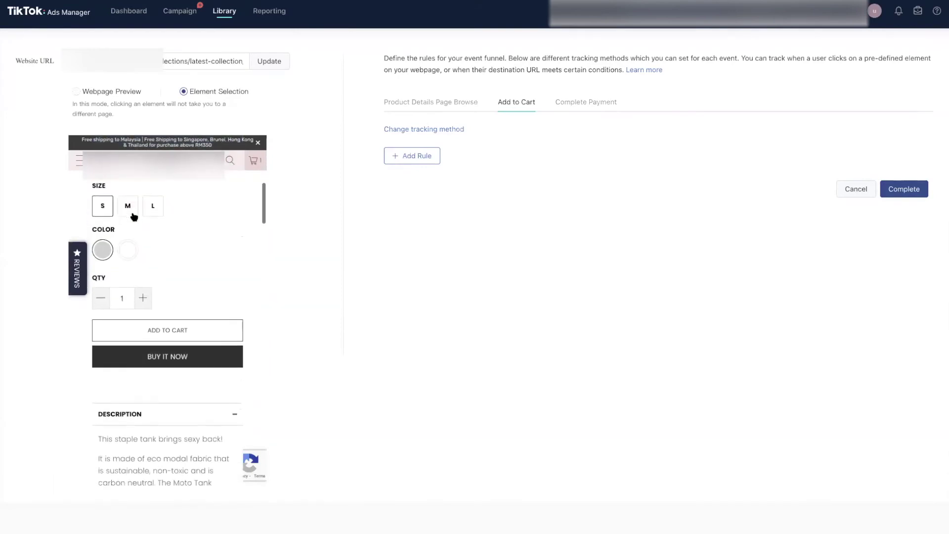
scroll(134, 217, down, 1)
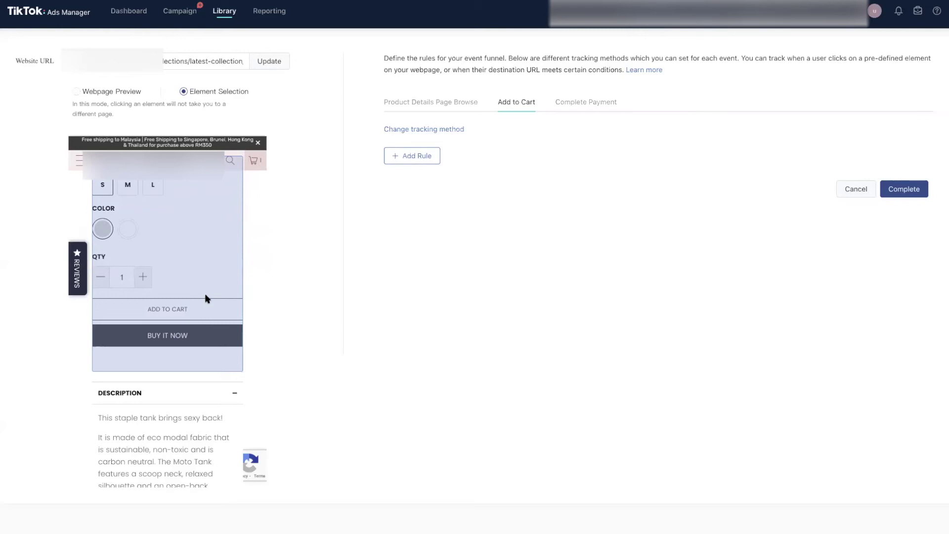
- Select and save the add-to-cart block, then delete that auto-generated element rule
click(206, 299)
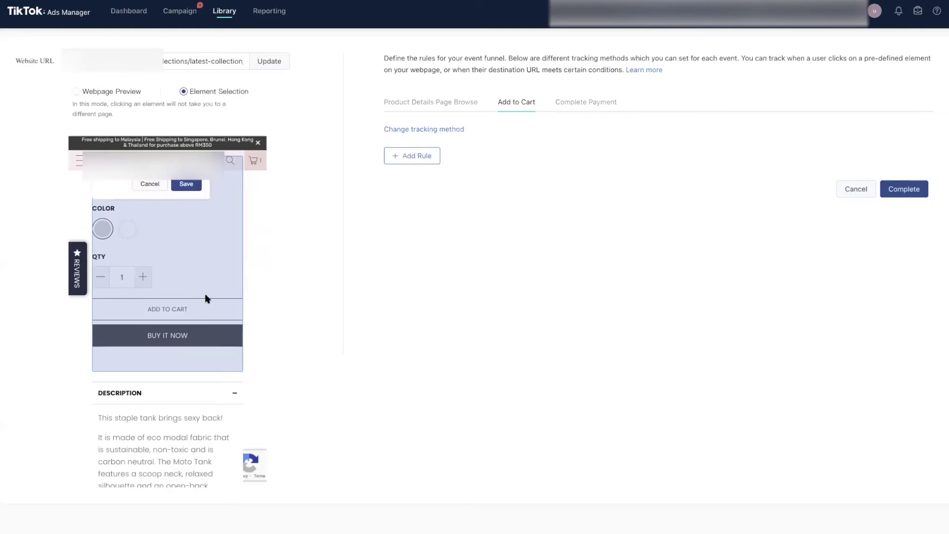
click(187, 185)
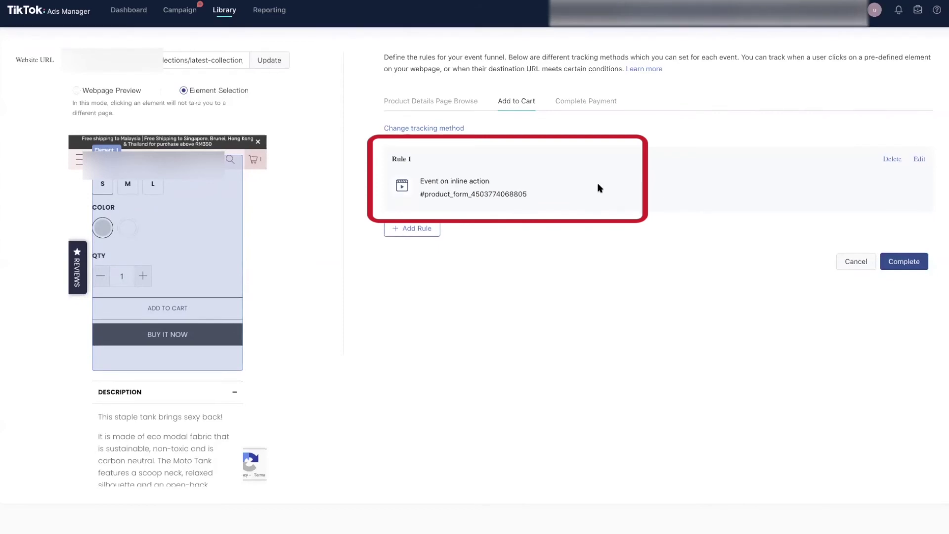
click(887, 159)
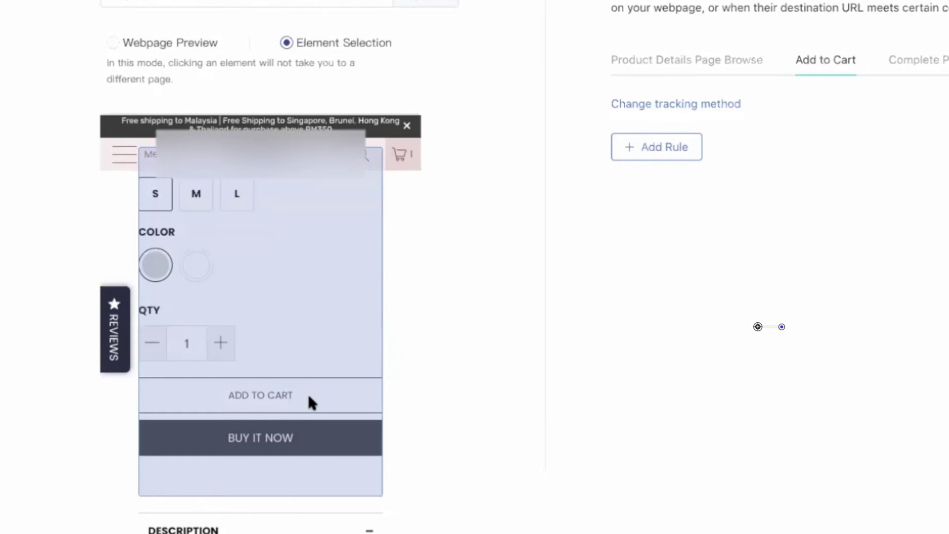
- Add and save Add to Cart CSS selector rules .add_to_cart and .shopify-payment-button
click(692, 151)
click(398, 172)
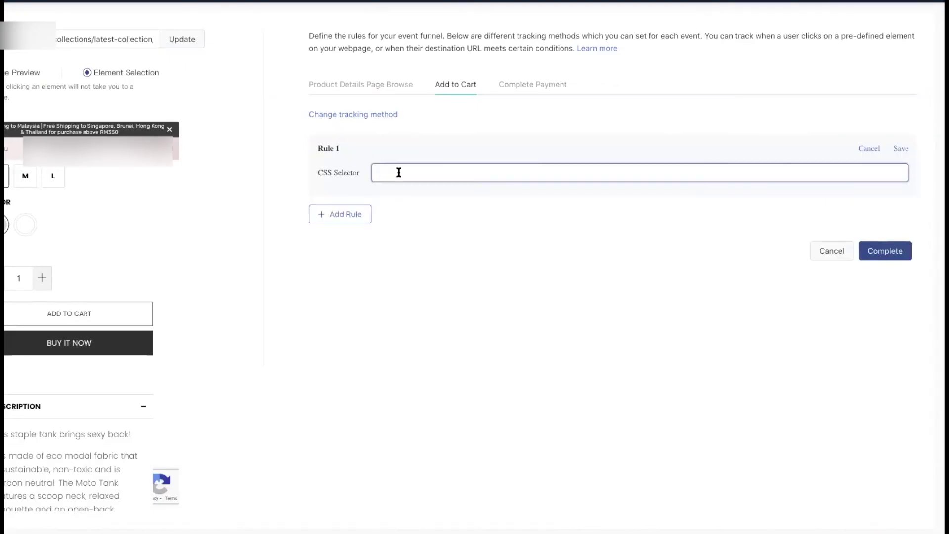
text(.add_to_cart)
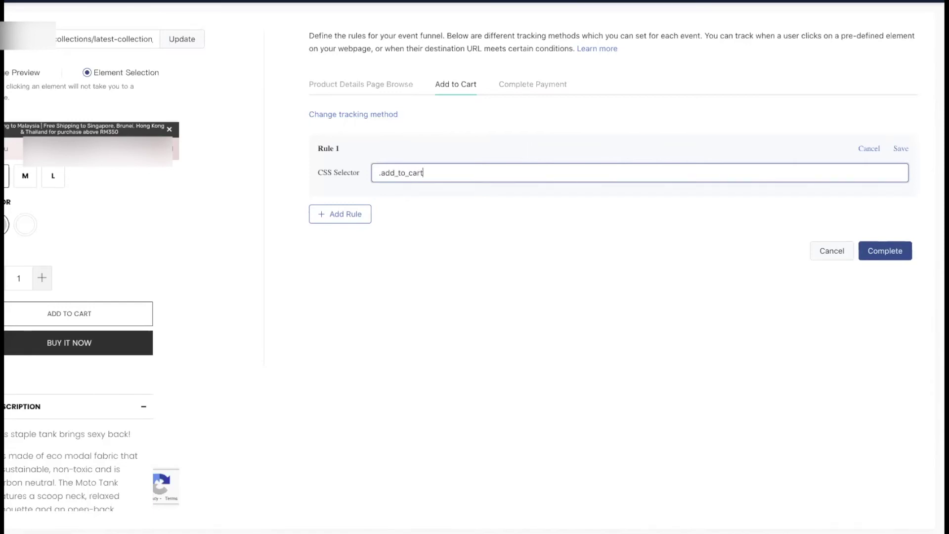
click(335, 217)
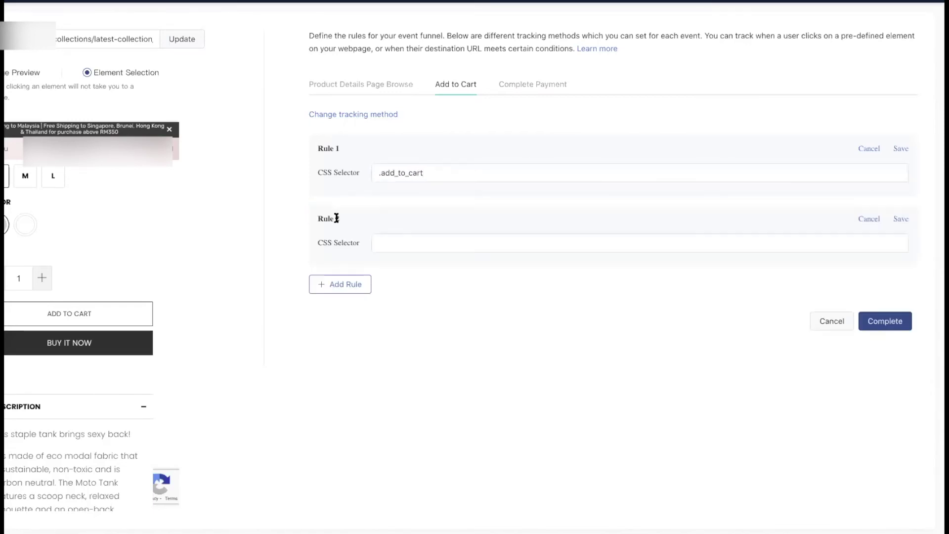
click(386, 235)
text(.shopify)
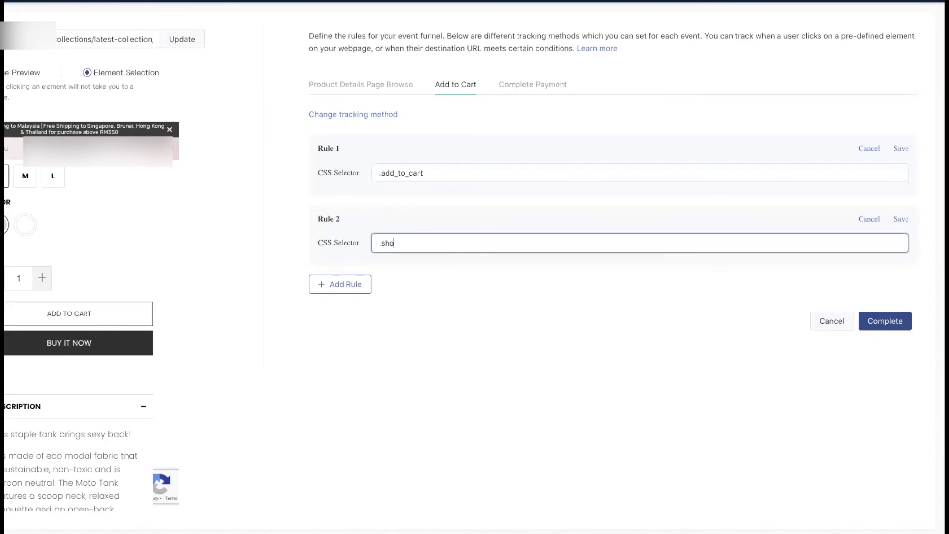
text(-payment-button)
key(BackSpace)
key(BackSpace)
key(BackSpace)
text(ton)
click(898, 149)
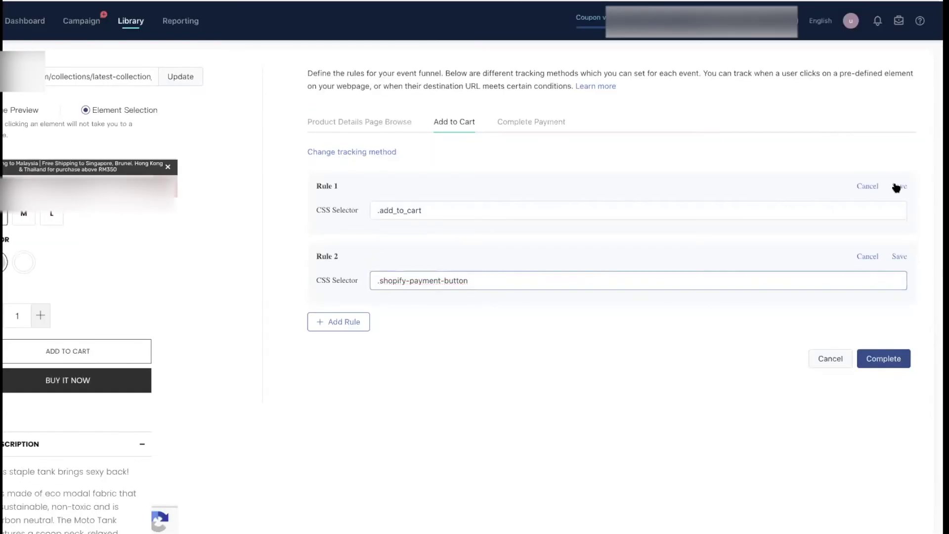
click(898, 268)
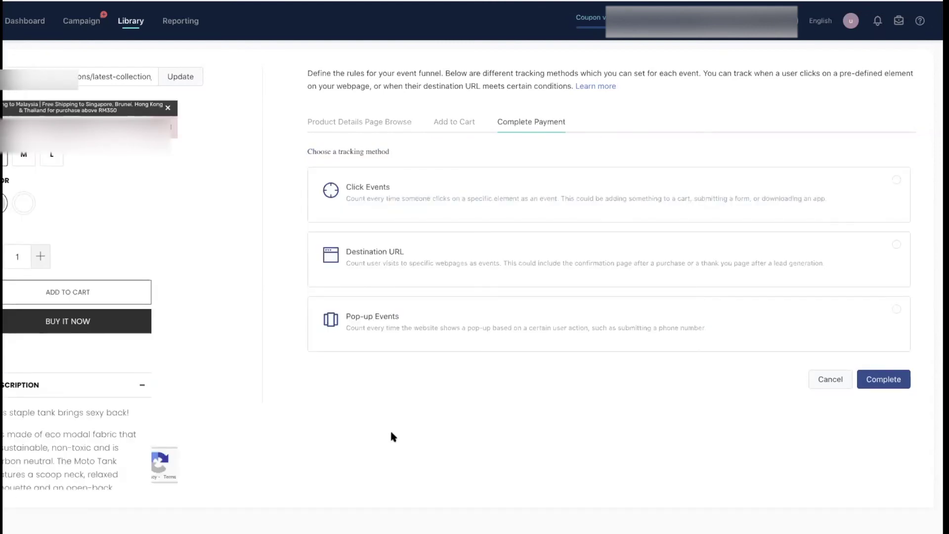
- Track Complete Payment by Destination URL containing 'orders', save, and complete the event setup
click(370, 247)
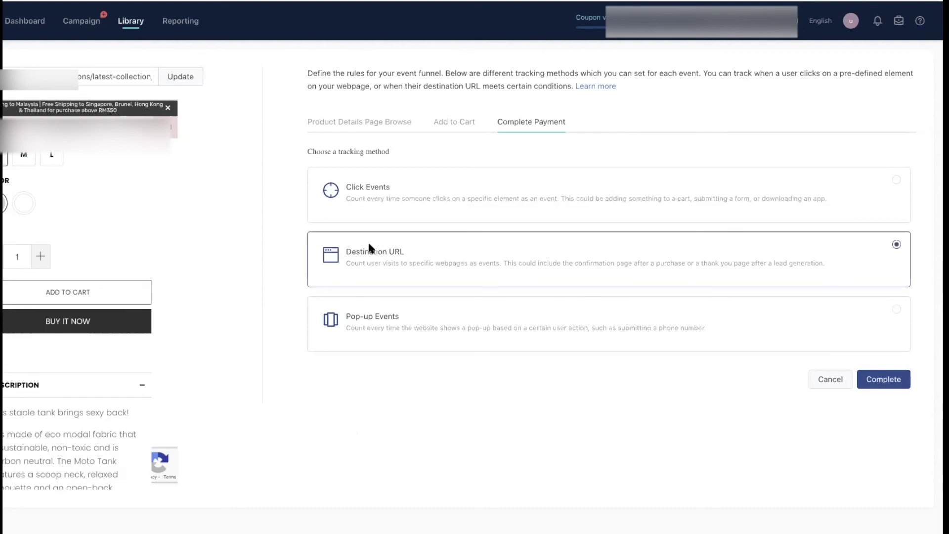
click(380, 184)
click(596, 206)
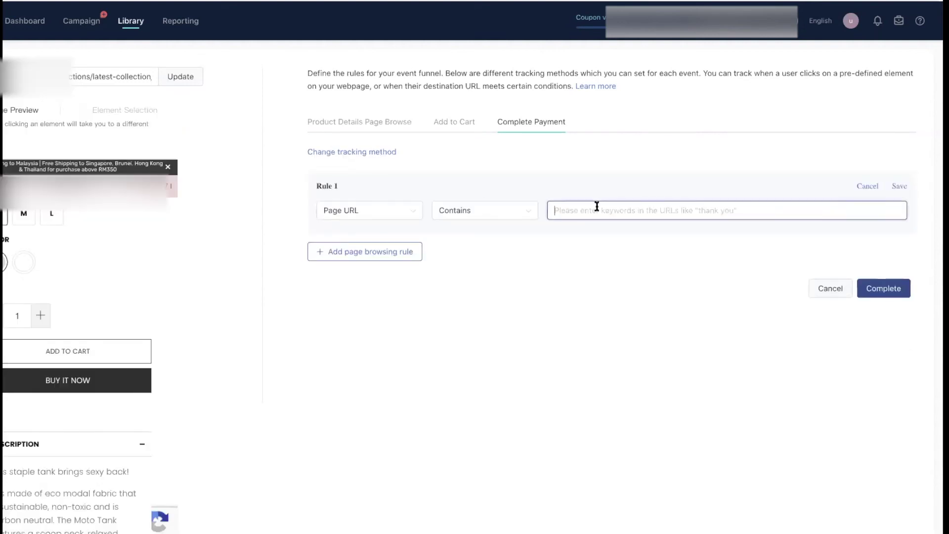
text(orders)
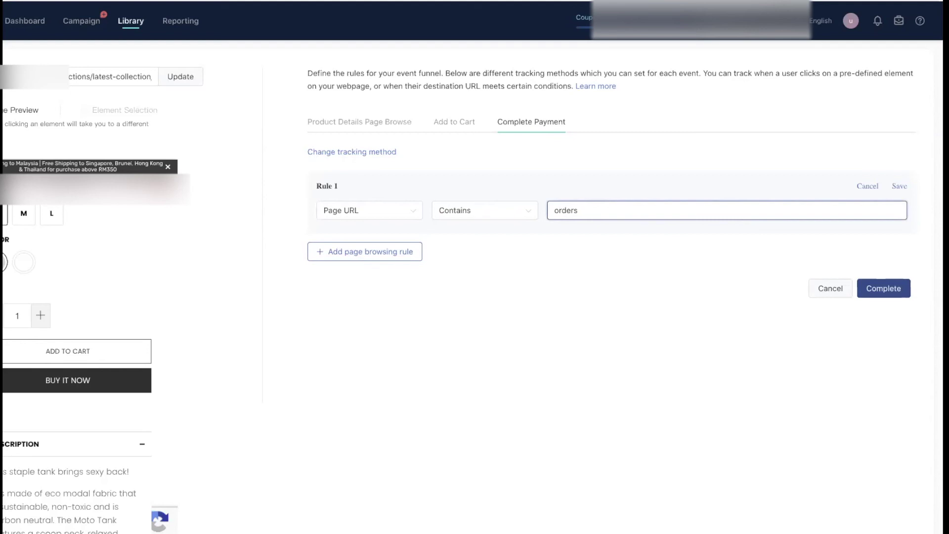
click(899, 186)
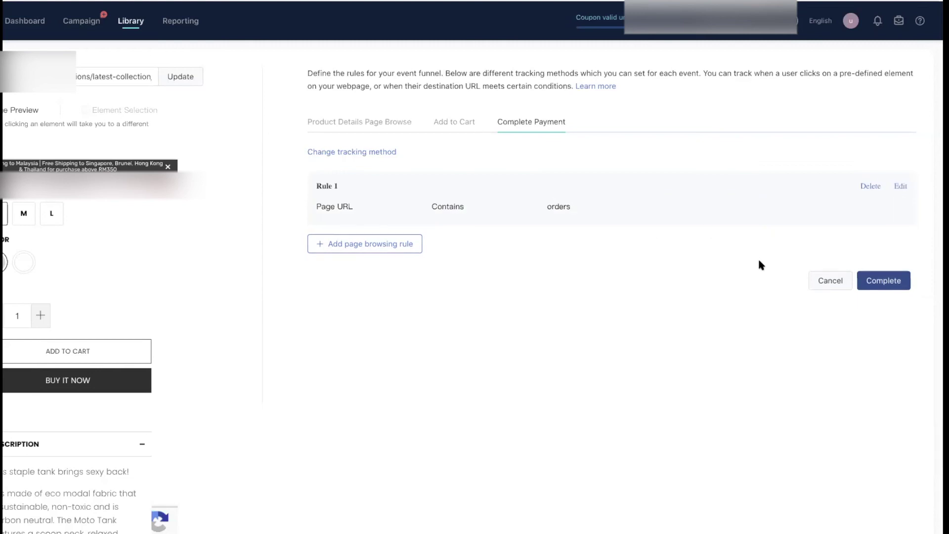
click(885, 281)
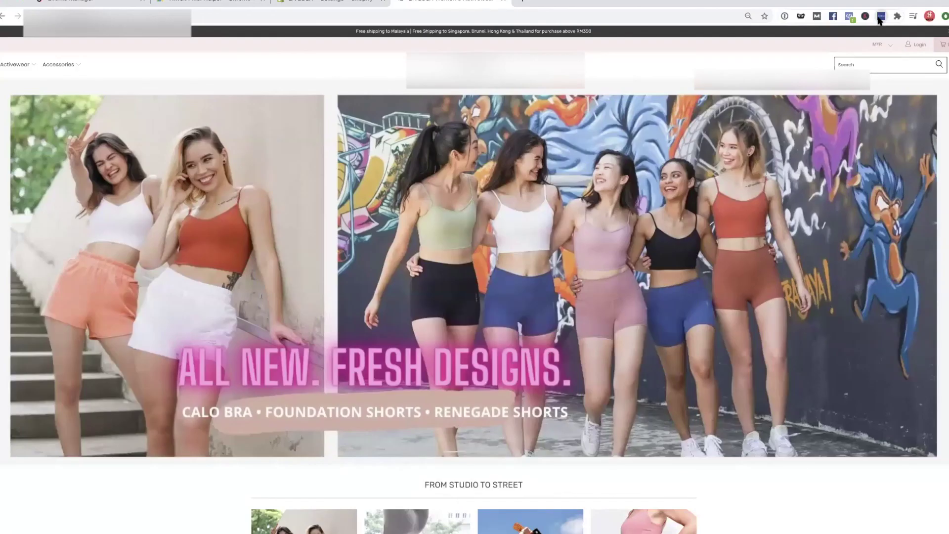
click(880, 17)
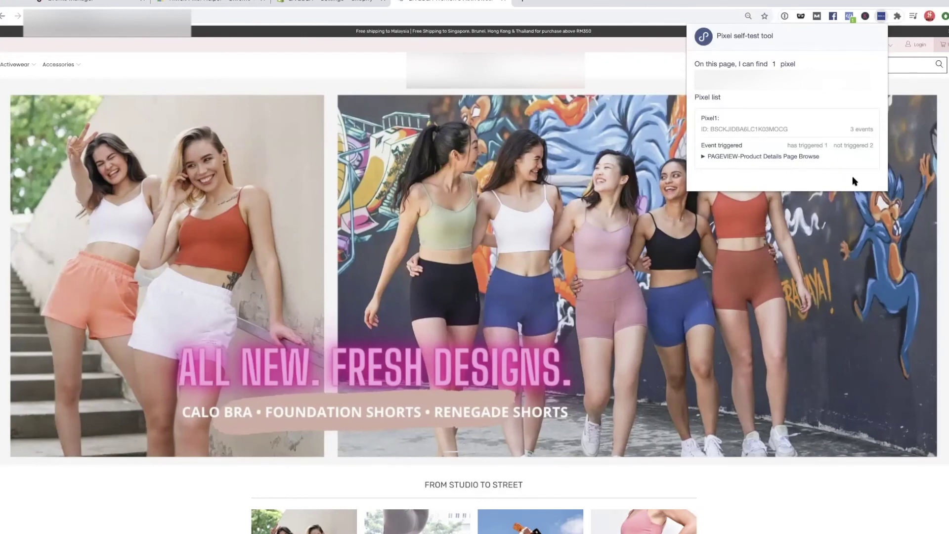
- Scroll down the store's product grid and close the Pixel Helper test results
scroll(633, 277, down, 10)
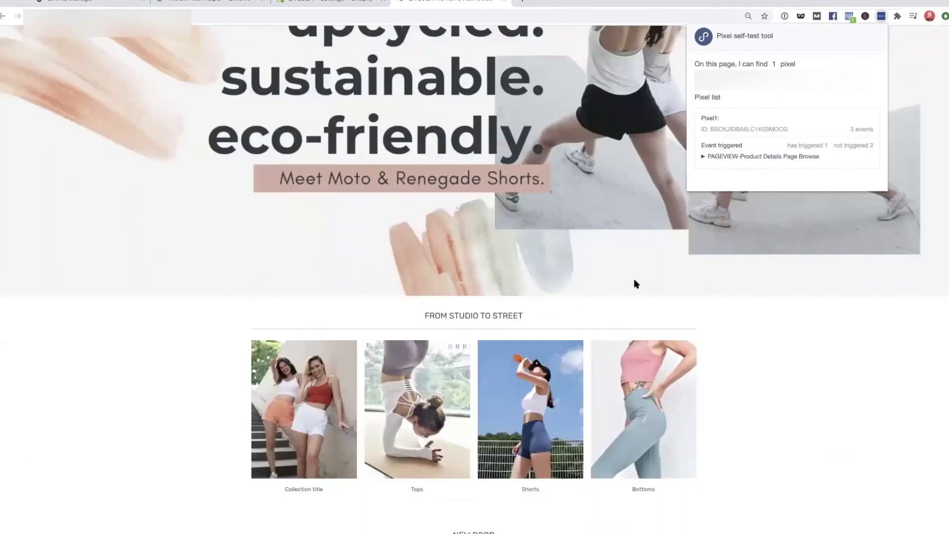
scroll(633, 278, down, 2)
click(641, 298)
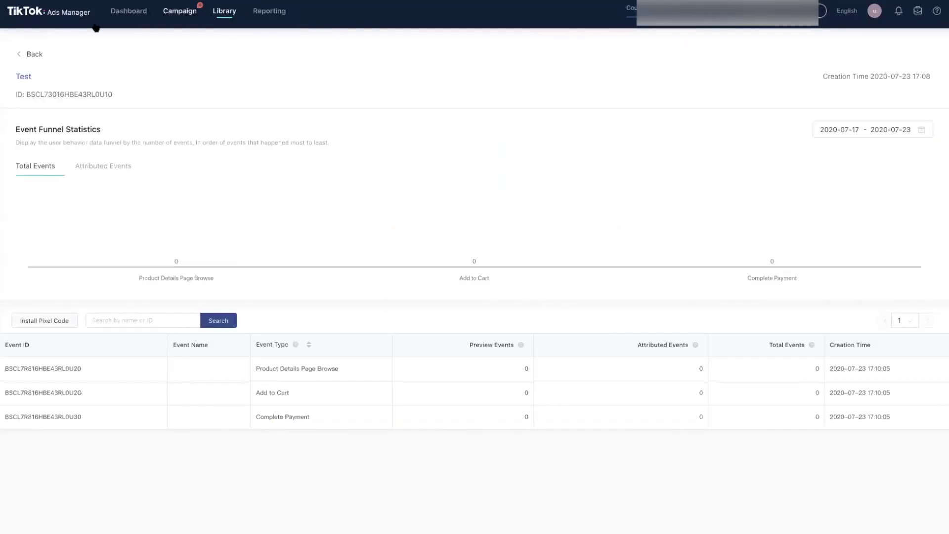
- Go back to the website pixel list, where Test shows 0 total events and another pixel shows 83
click(21, 50)
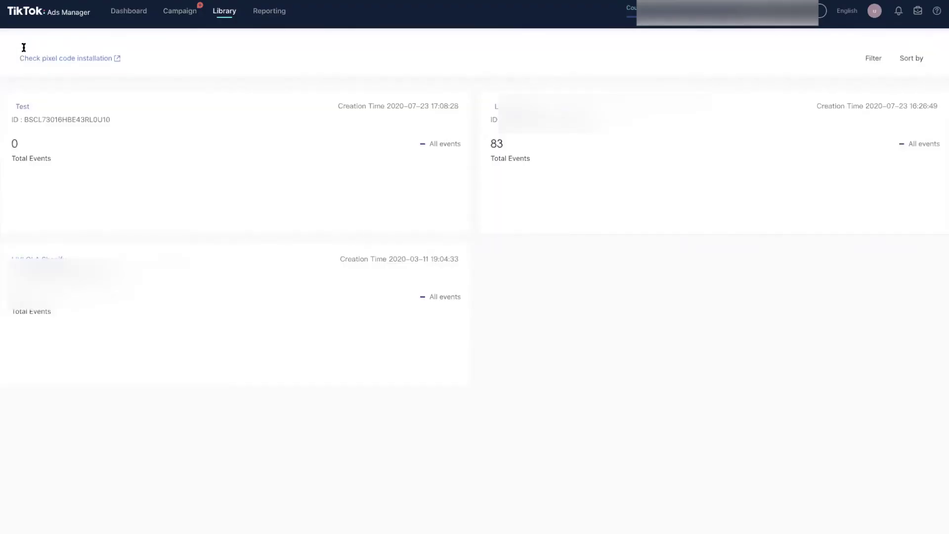